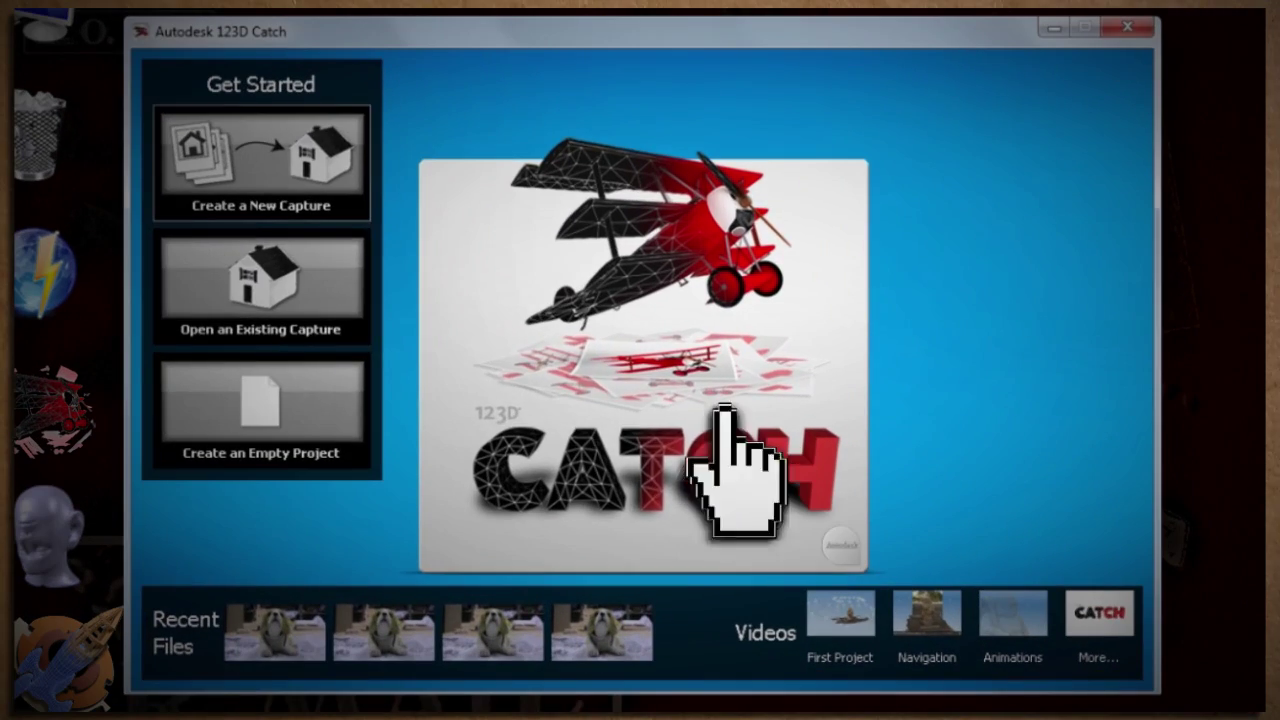
Select photos IMG_2523 through IMG_2546 and load all 24 into a new capture.
click(288, 125)
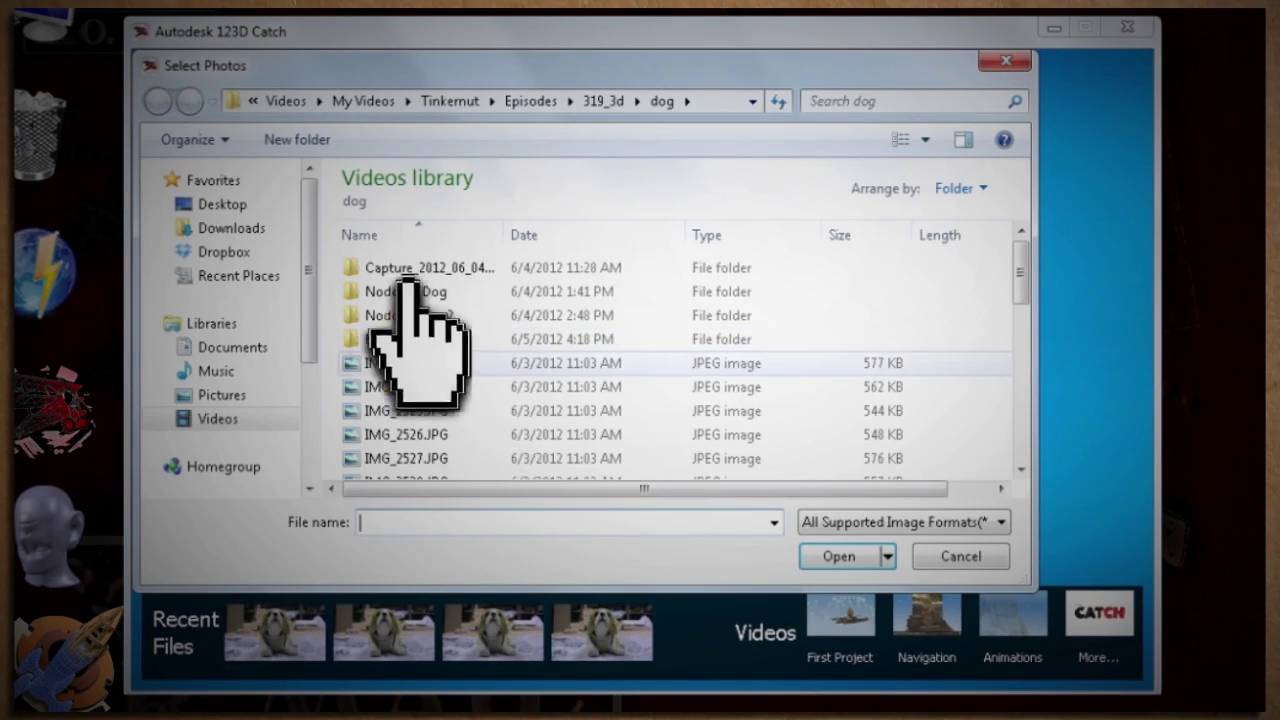
click(470, 363)
scroll(462, 350, down, 1)
scroll(463, 355, down, 5)
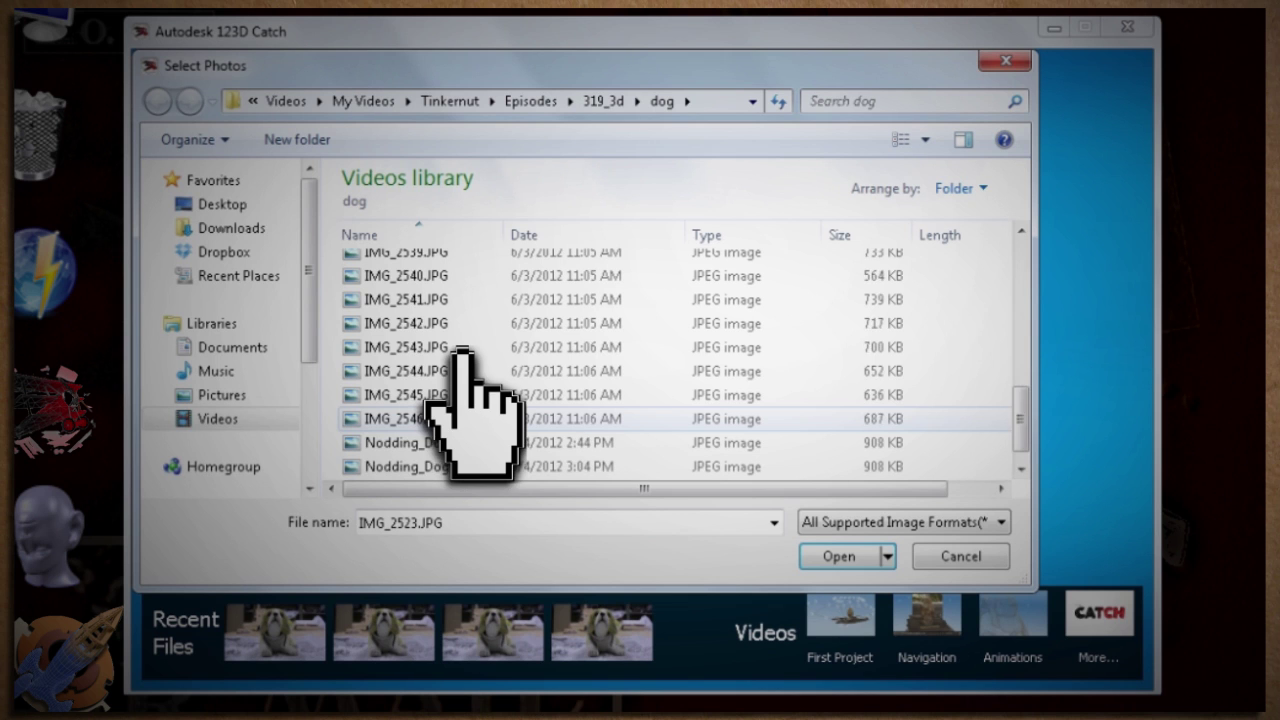
shift+click(487, 412)
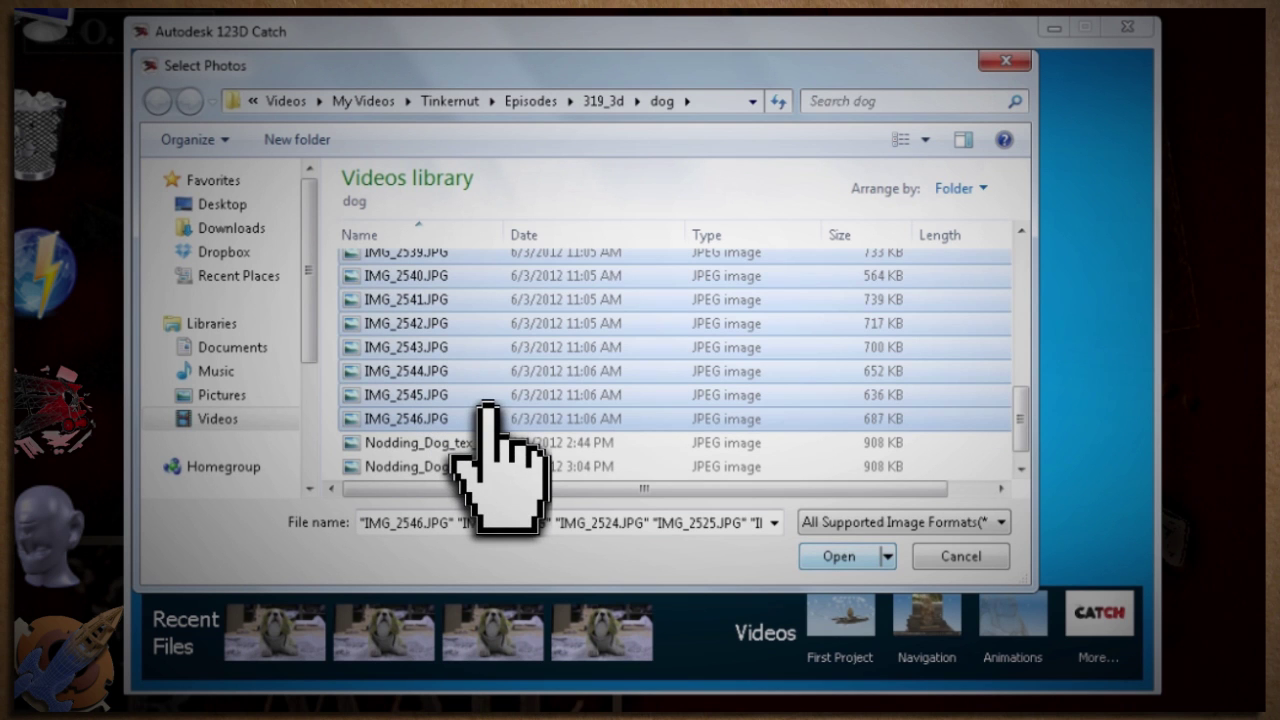
click(840, 556)
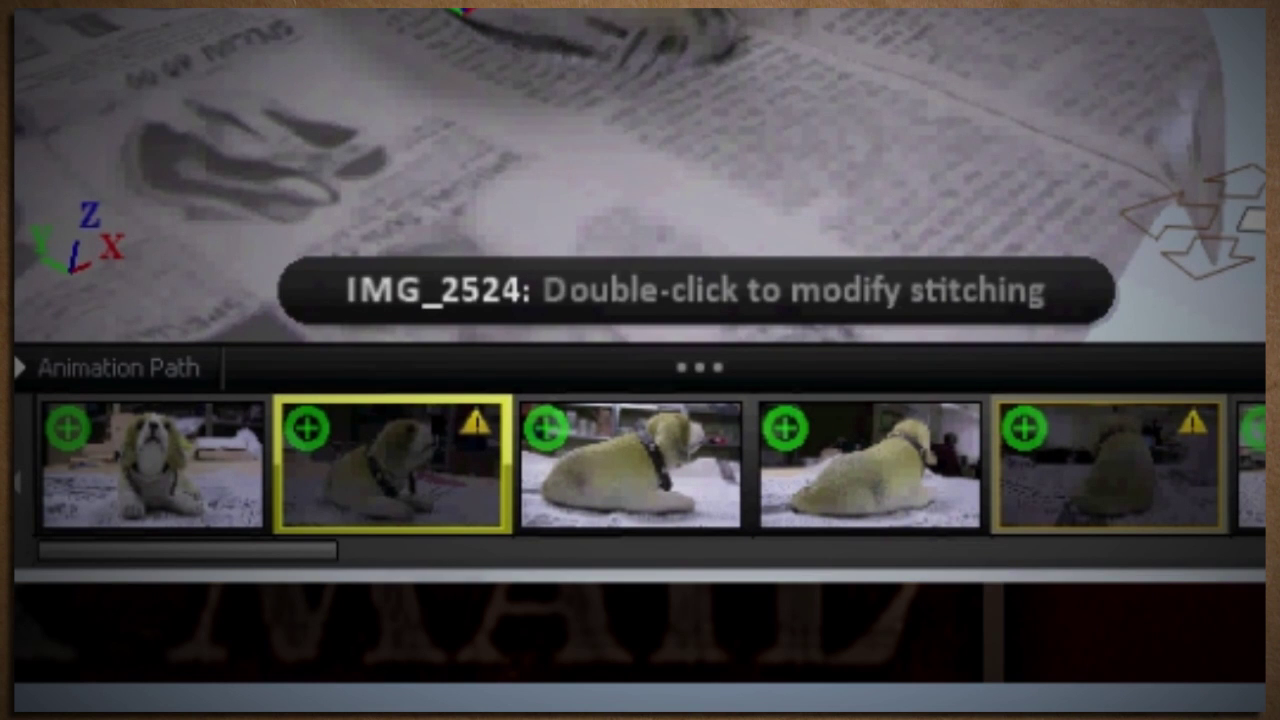
Open Manual Stitch for IMG_2524 and match the dog's nose in IMG_2524, IMG_2523 and IMG_2532.
double_click(366, 425)
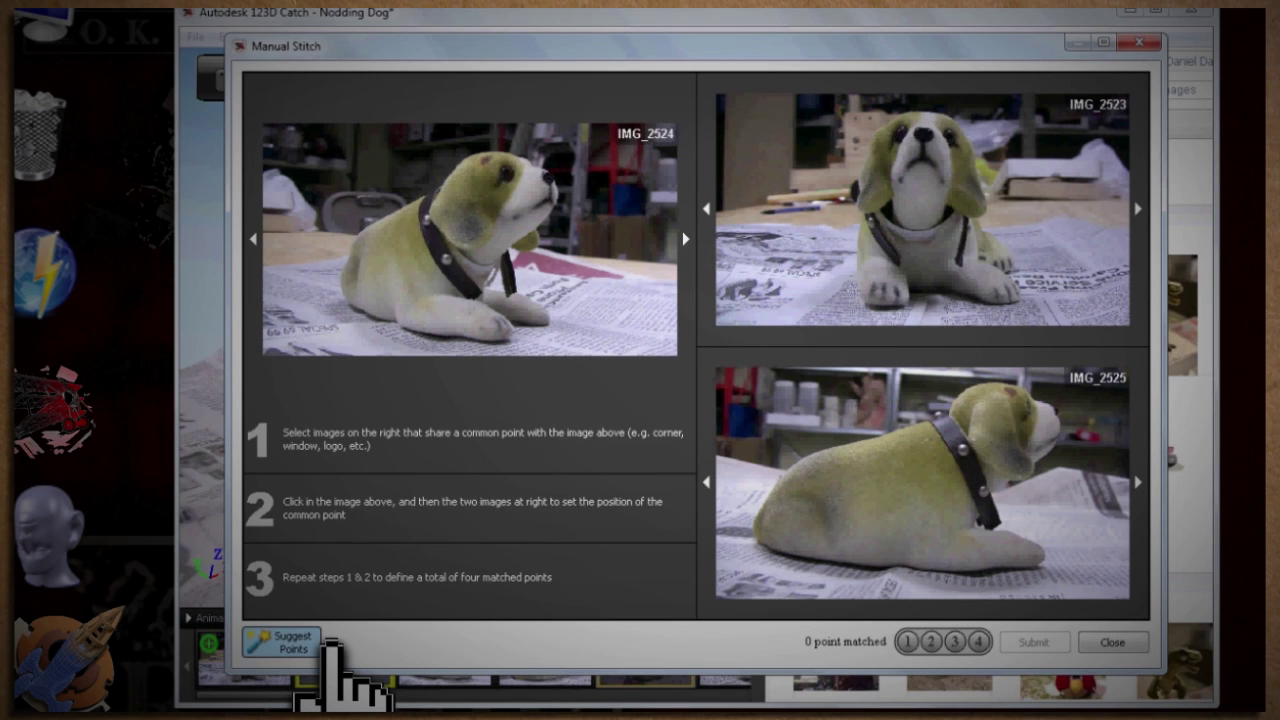
click(433, 303)
click(549, 183)
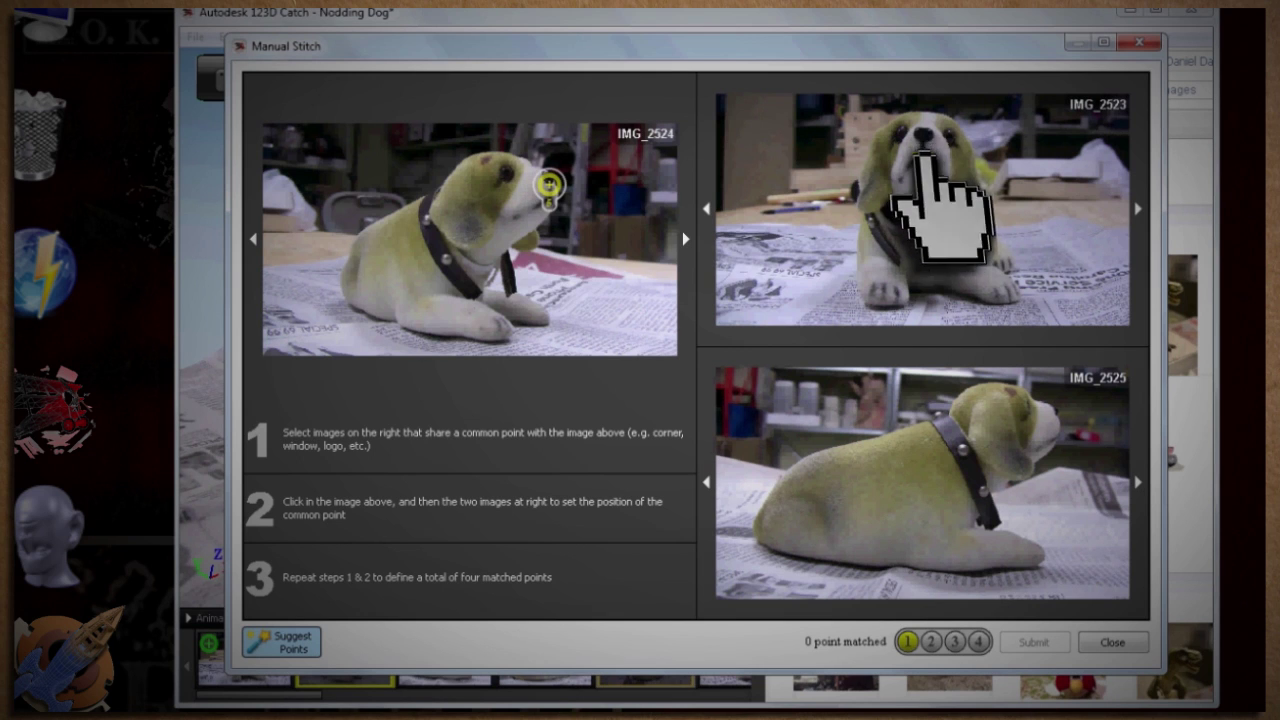
click(922, 141)
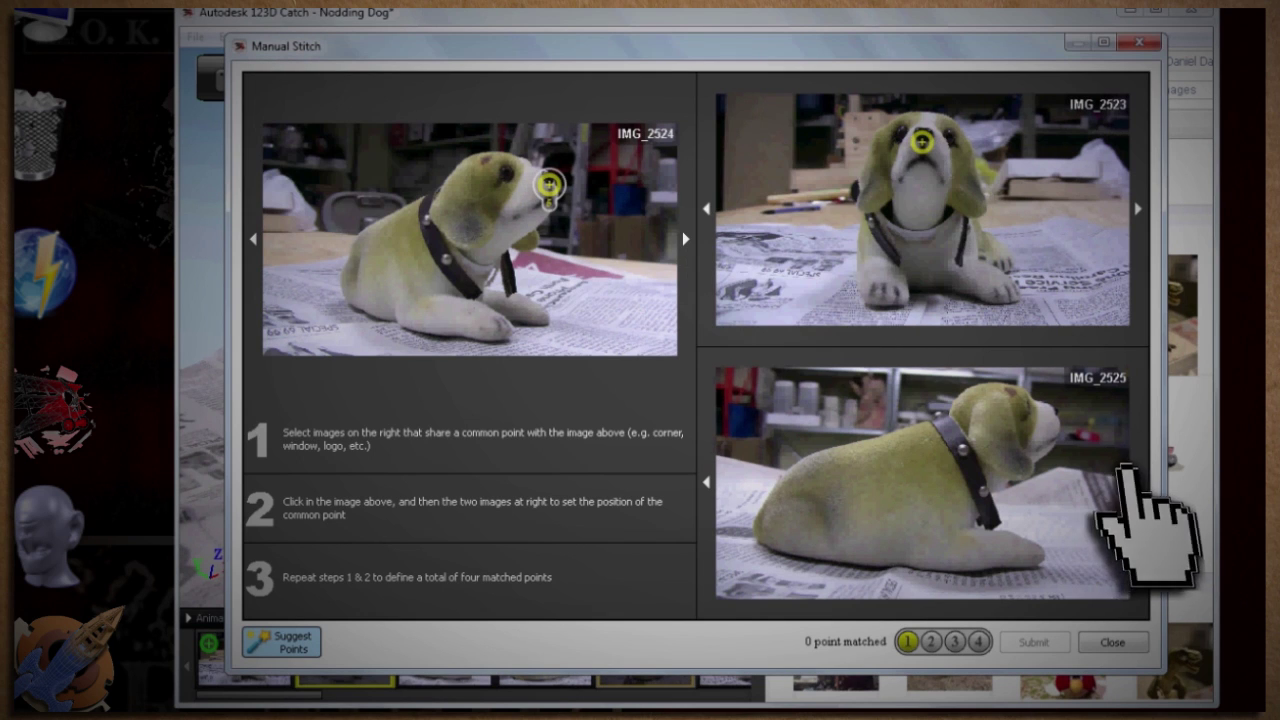
click(1136, 478)
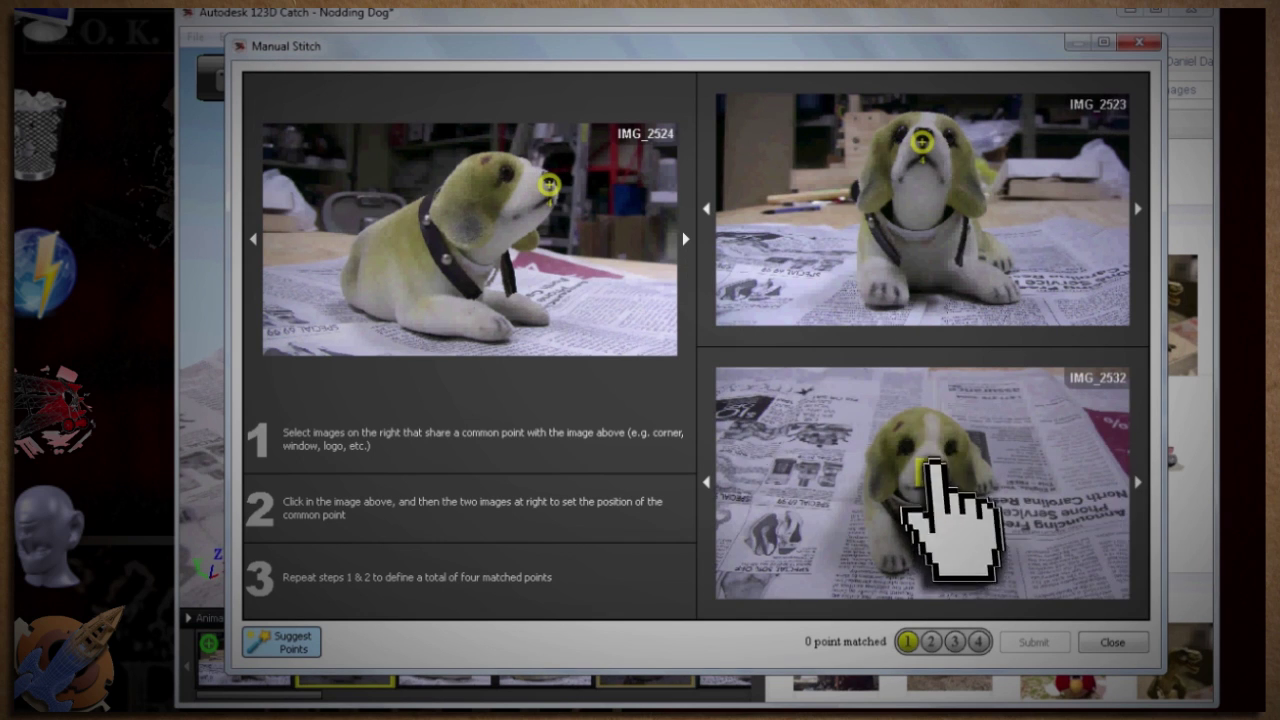
click(940, 463)
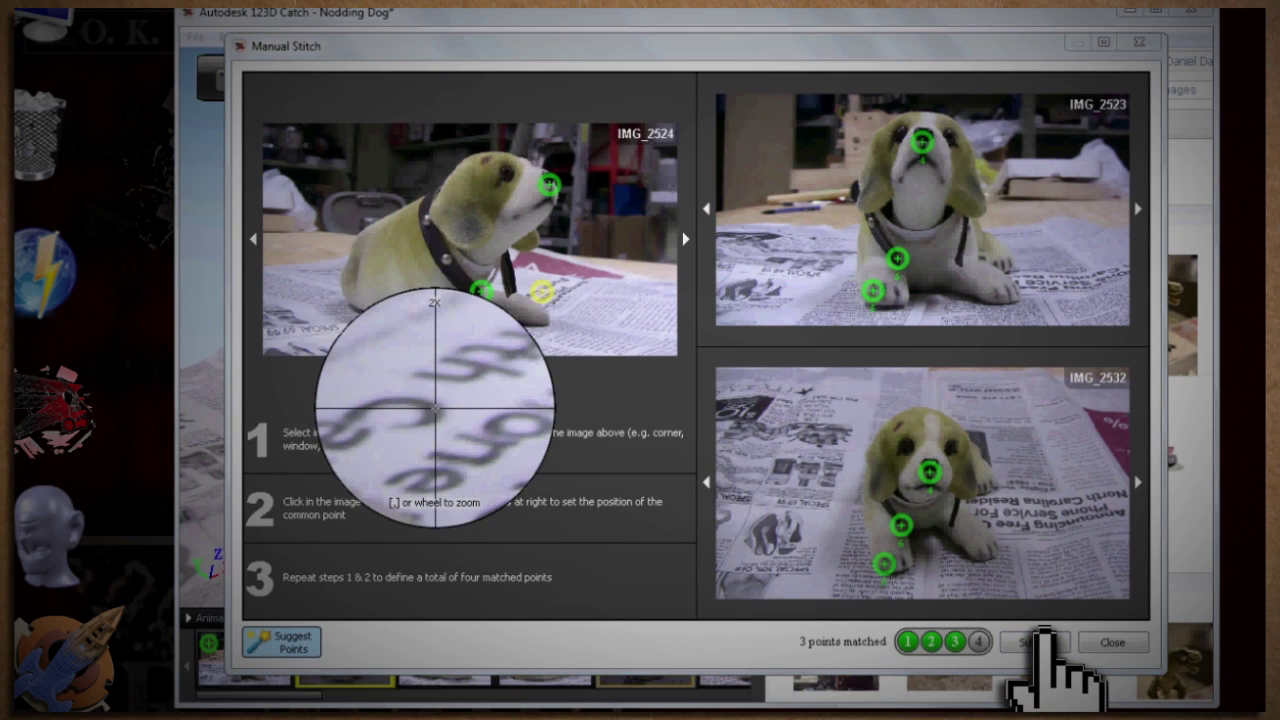
Match a newspaper point between IMG_2524 and IMG_2532, then submit the four matched points.
click(537, 293)
mouse_move(1108, 272)
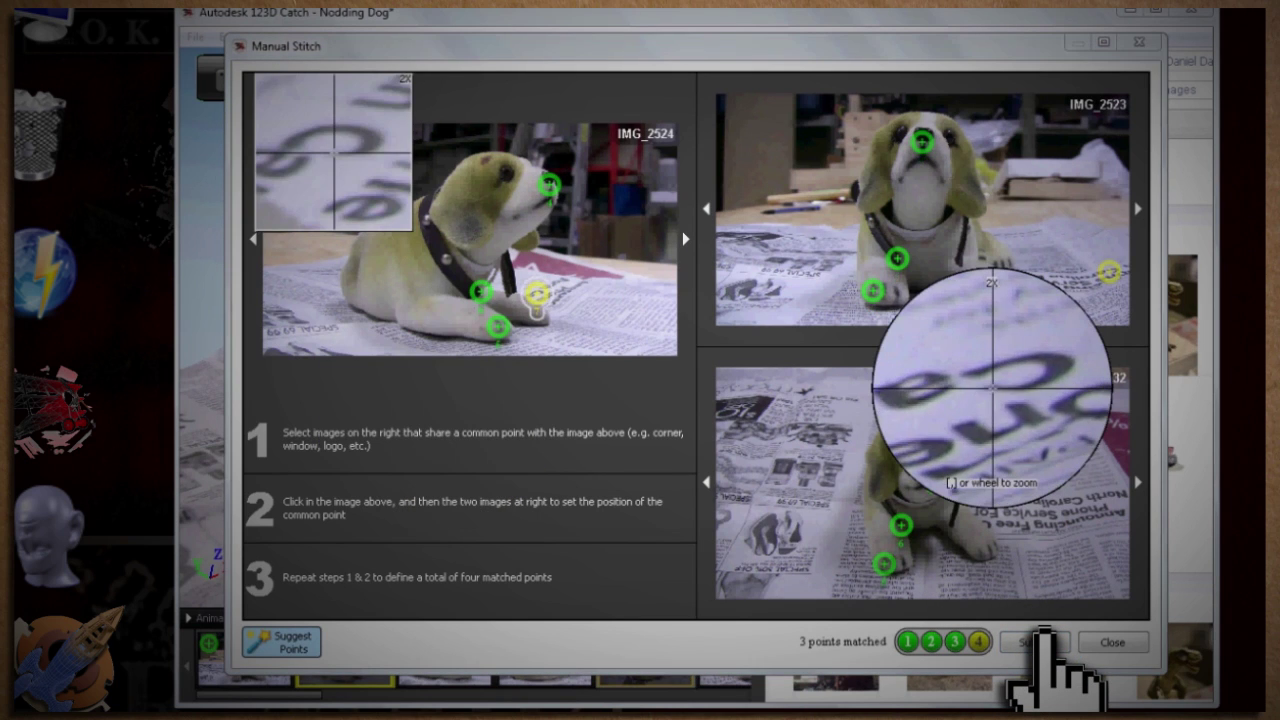
click(1072, 500)
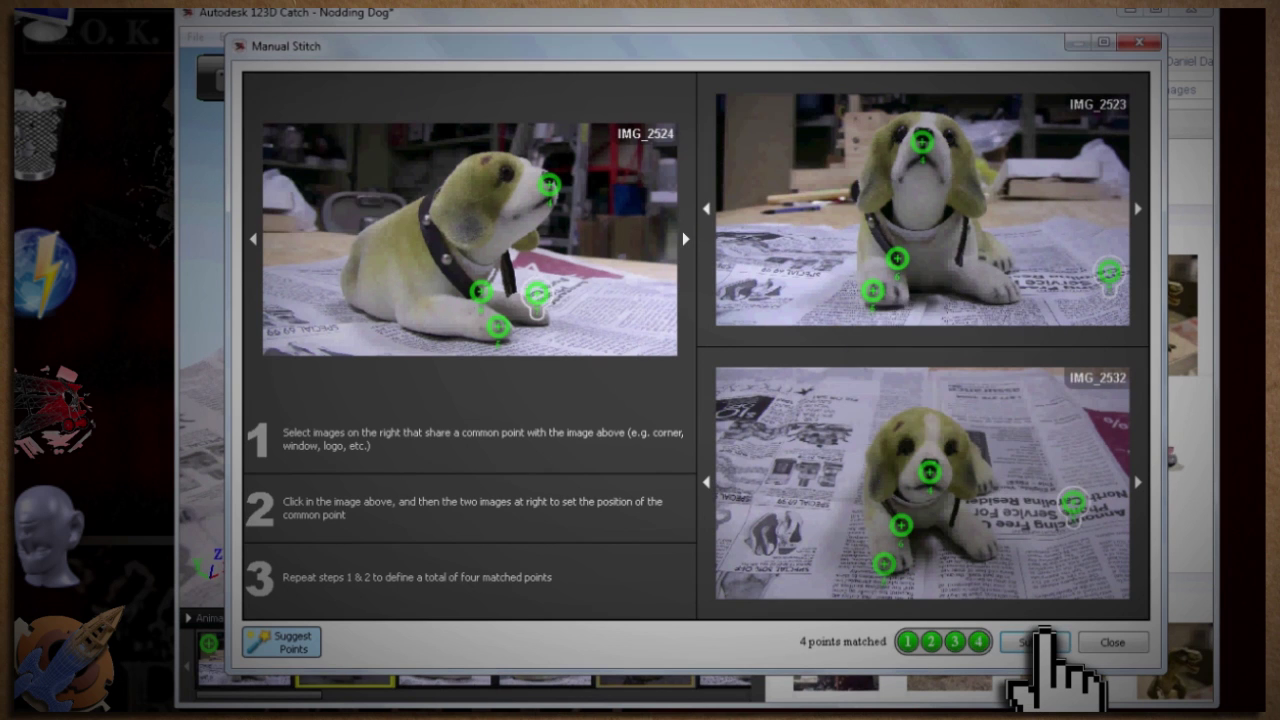
click(1042, 636)
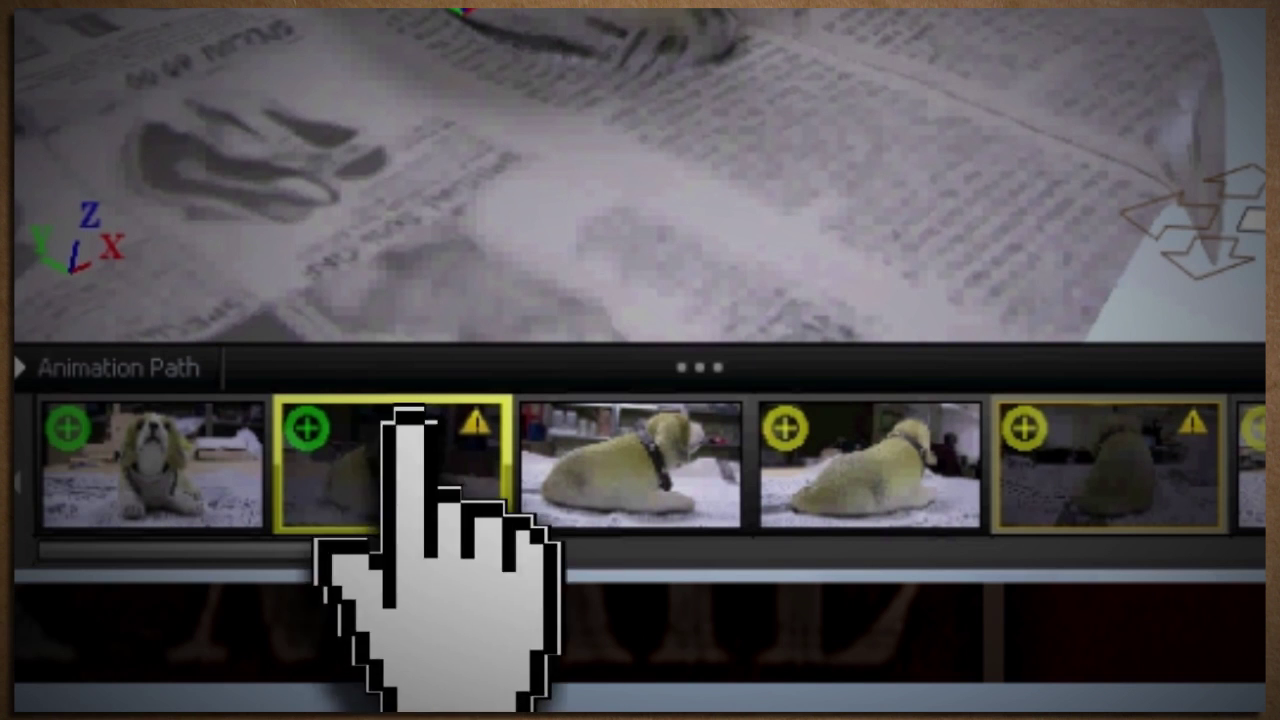
Open Manual Stitch for IMG_2525 and mark a common point on the dog.
right_click(633, 395)
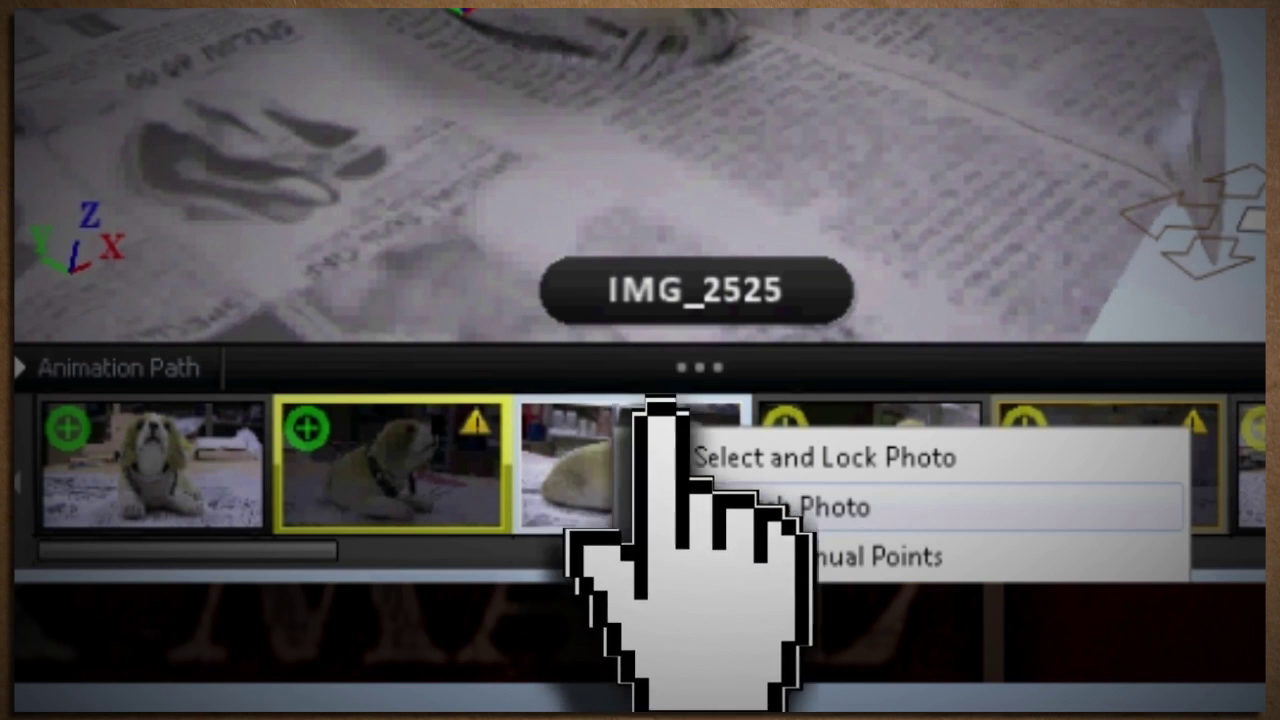
click(740, 507)
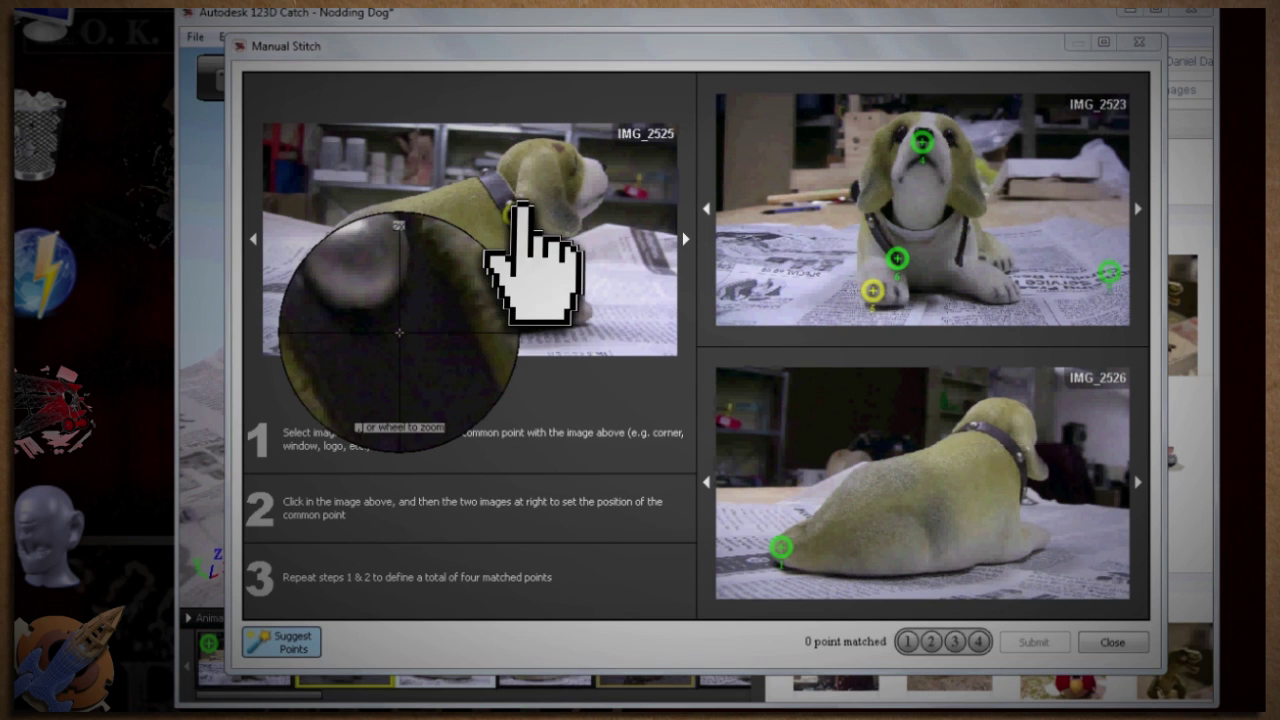
click(518, 205)
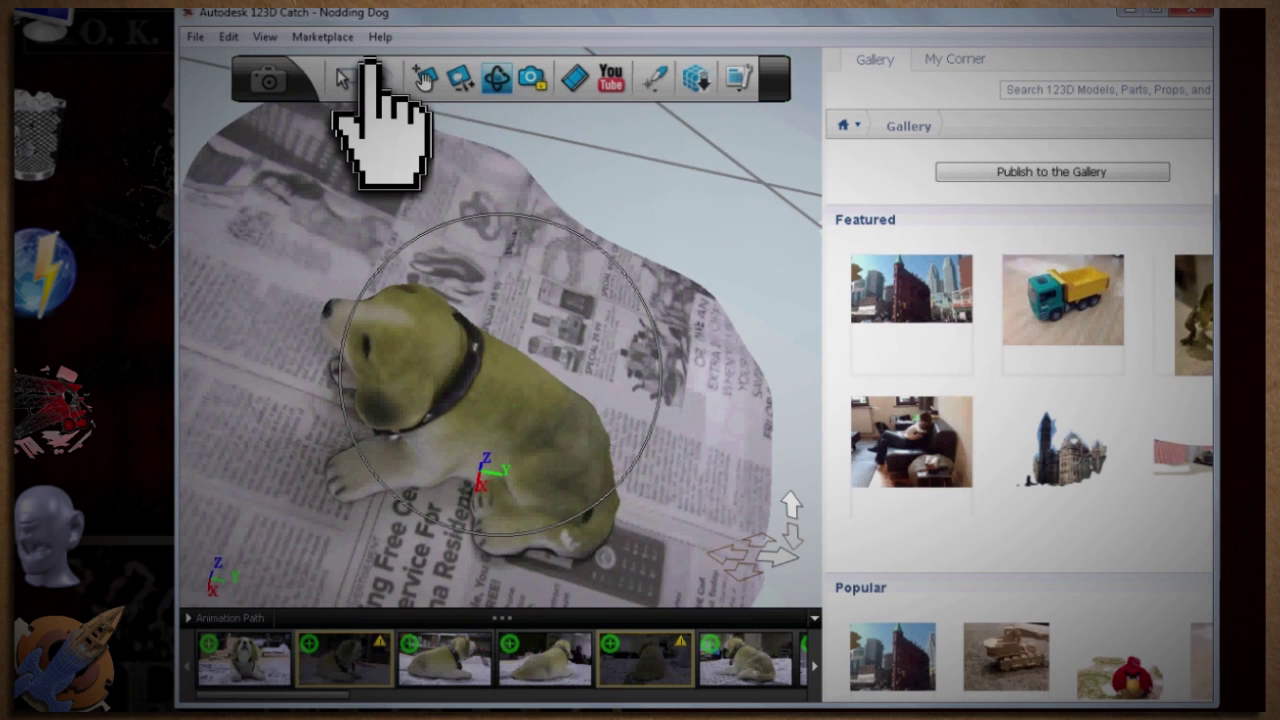
Select and delete the background mesh behind the dog.
click(378, 76)
mouse_move(251, 137)
mouse_down()
mouse_move(523, 157)
mouse_move(786, 200)
mouse_move(775, 402)
mouse_up()
key(Delete)
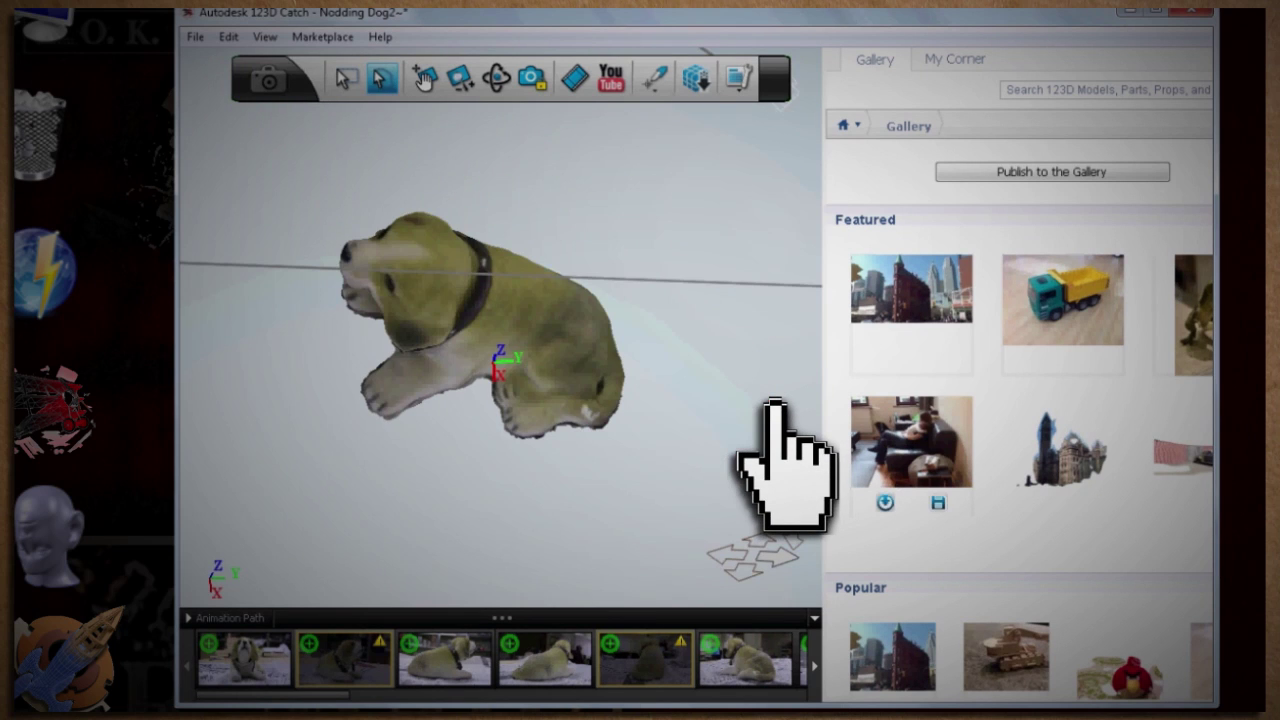
Export the trimmed dog model as OBJ and close 123D Catch.
click(200, 36)
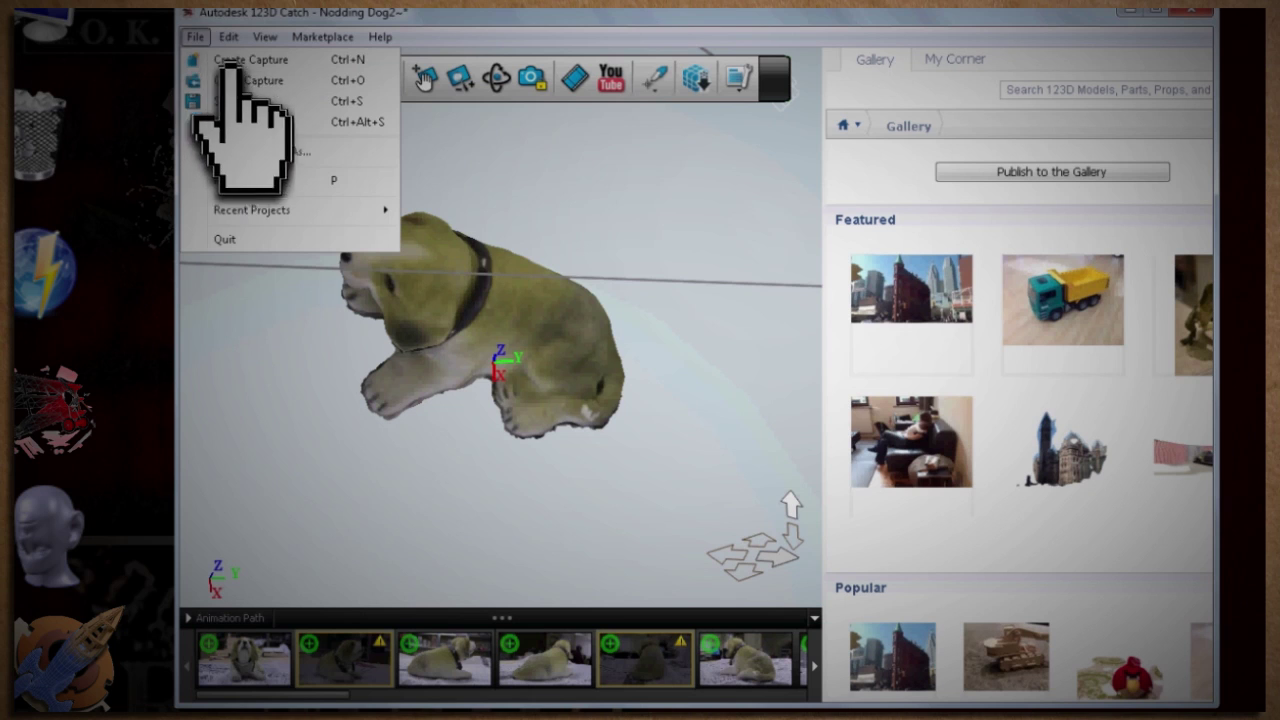
click(283, 146)
click(720, 356)
key(Return)
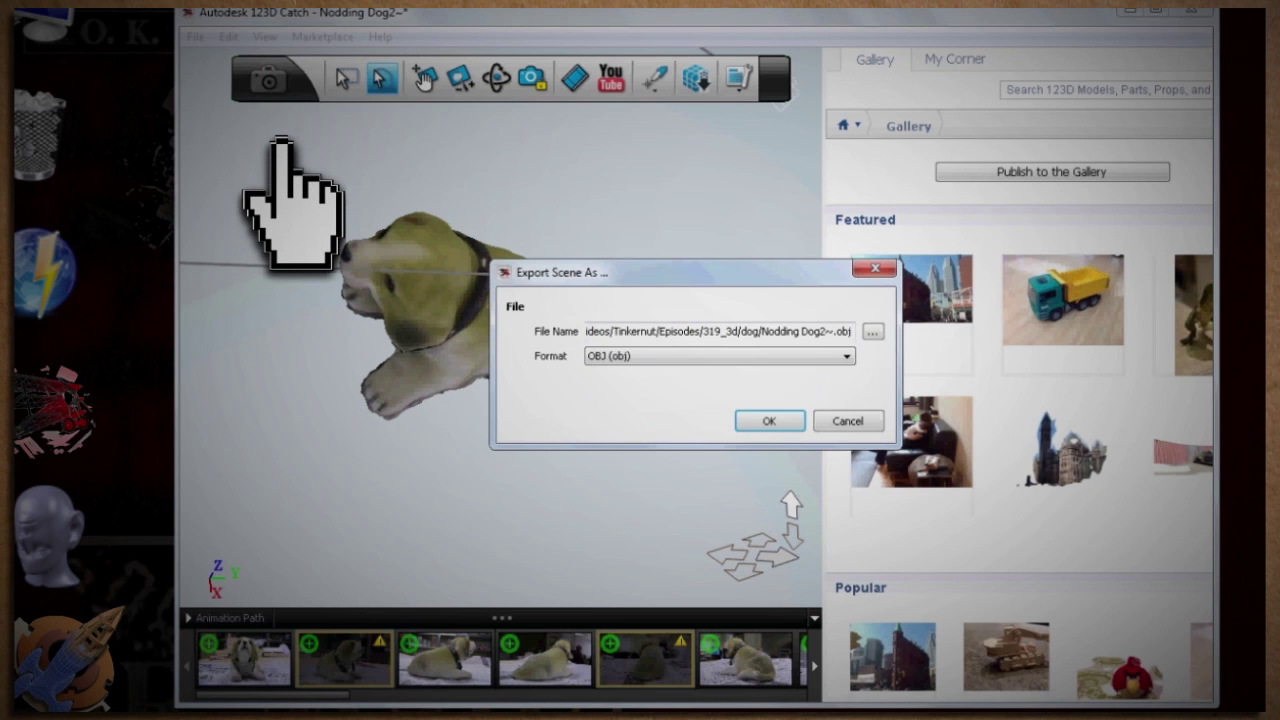
click(777, 420)
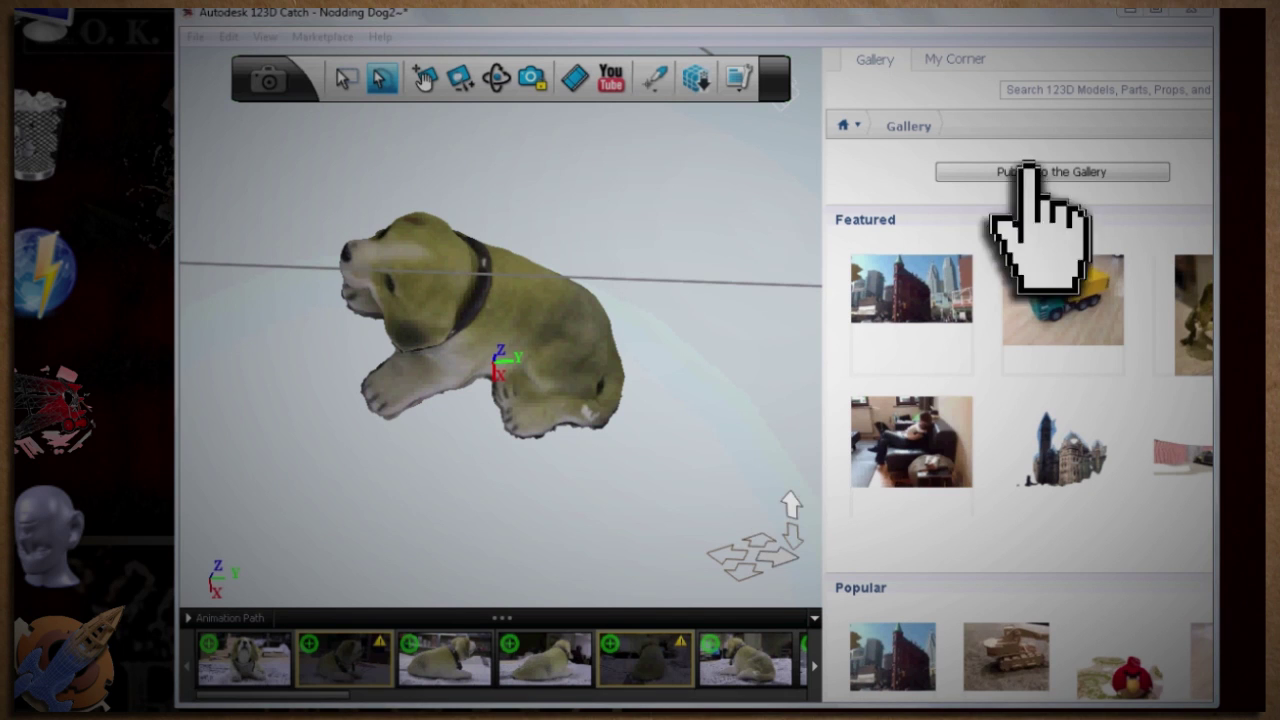
click(1192, 10)
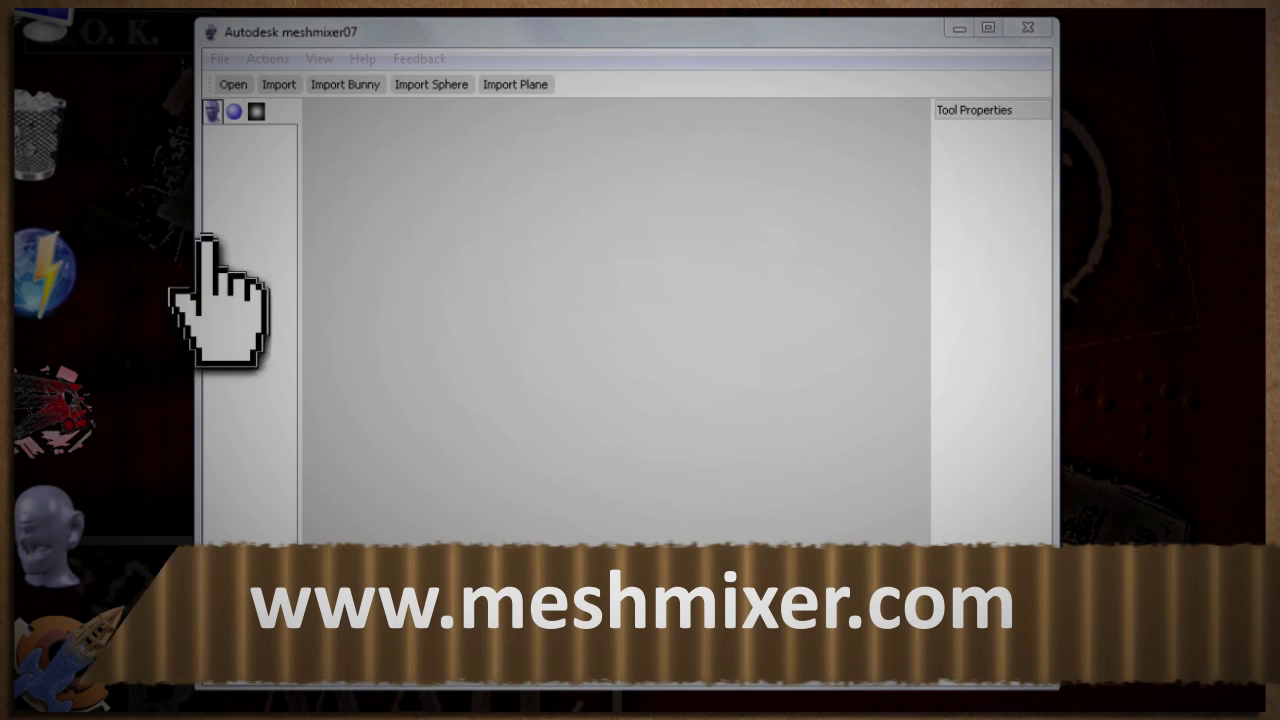
Load Nodding Dog2.obj, fill its small hole via Inspector, and begin repairing the back opening.
click(233, 84)
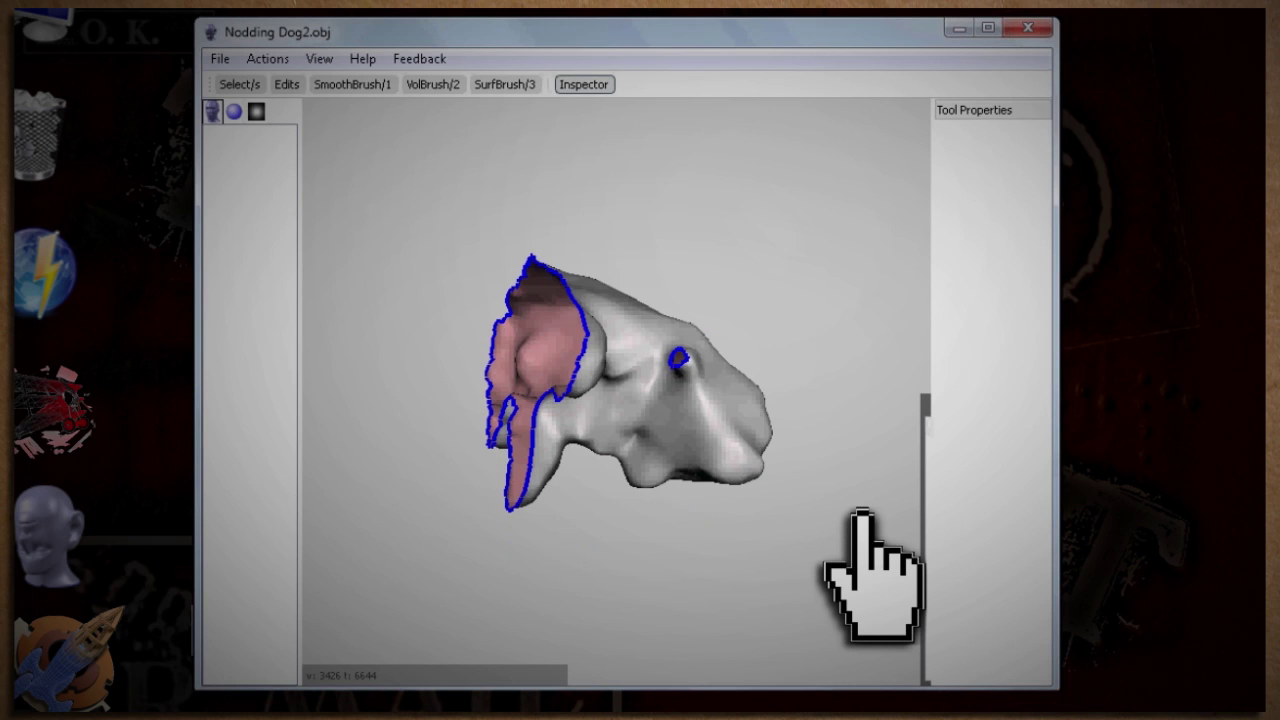
click(585, 84)
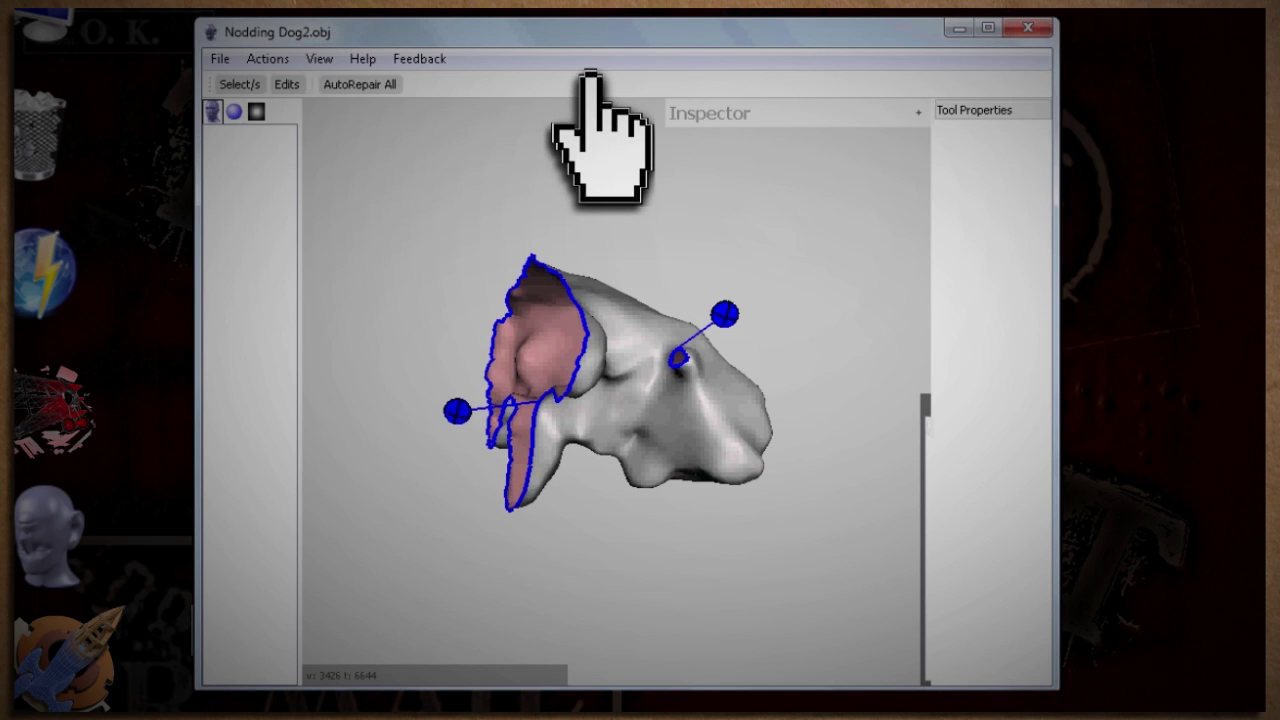
click(726, 312)
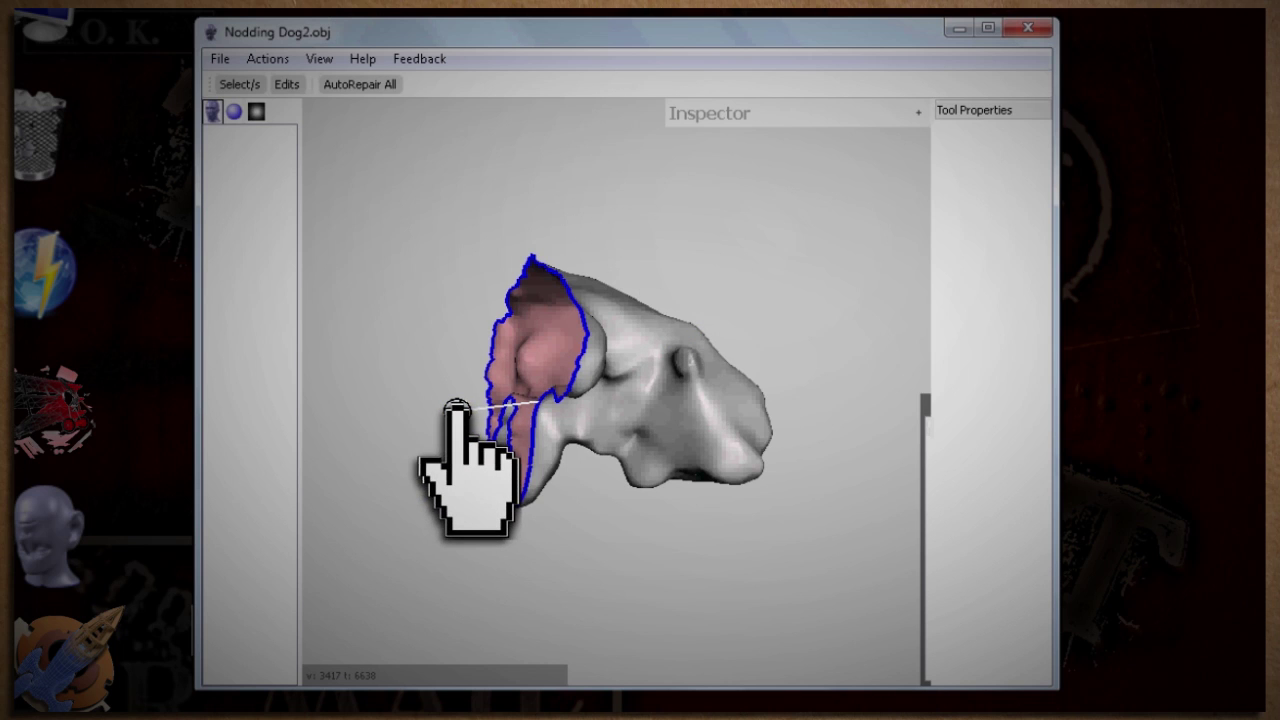
click(456, 405)
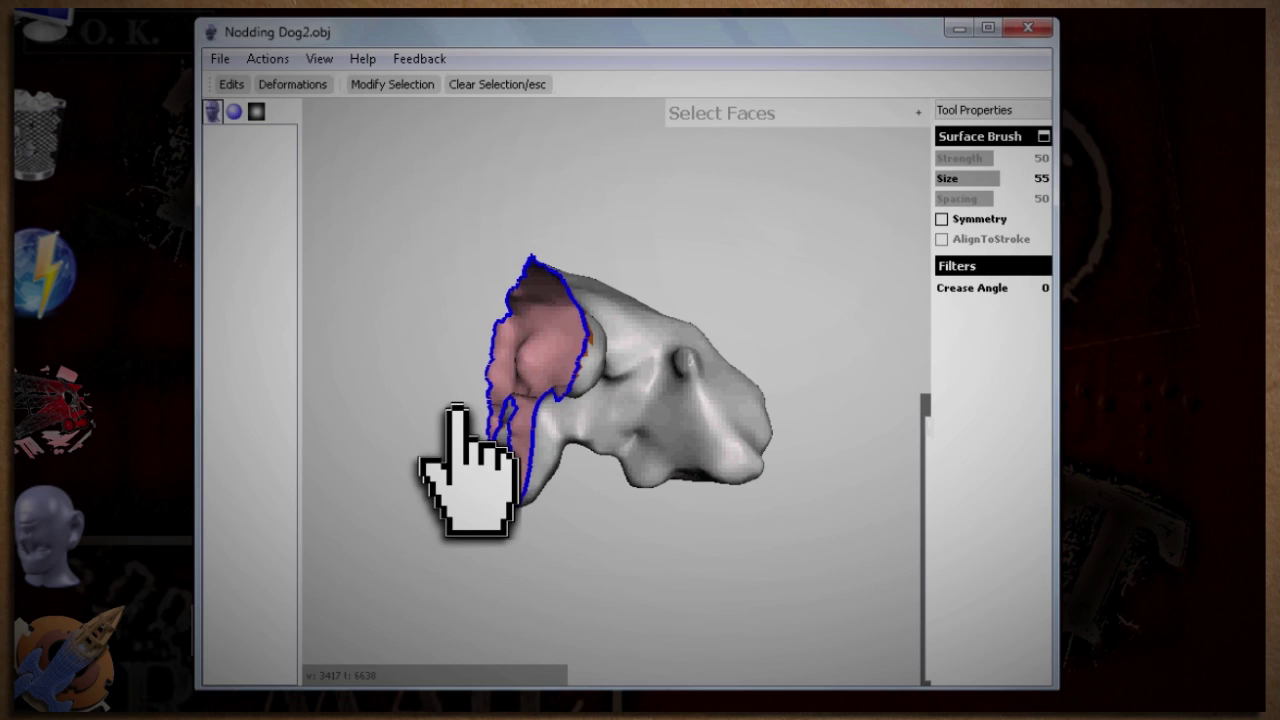
Replace the open back region with a slightly scaled-down patch.
click(214, 82)
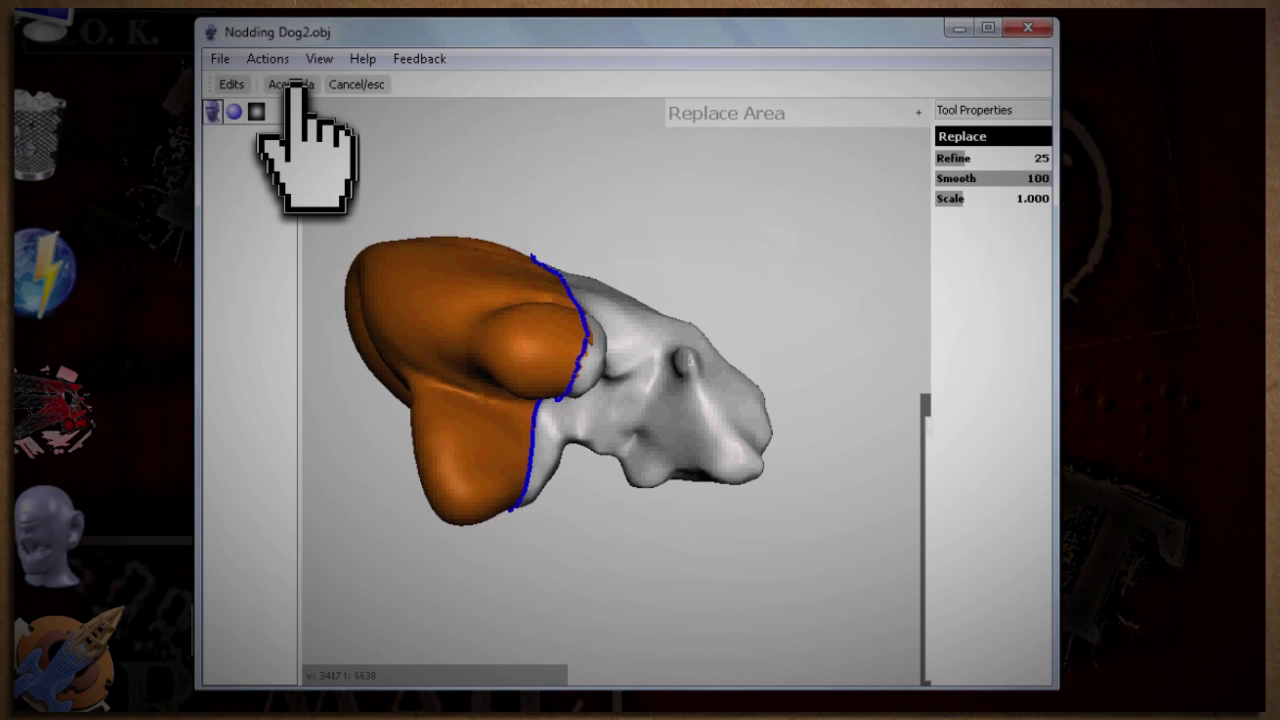
drag(975, 198, 950, 200)
click(291, 84)
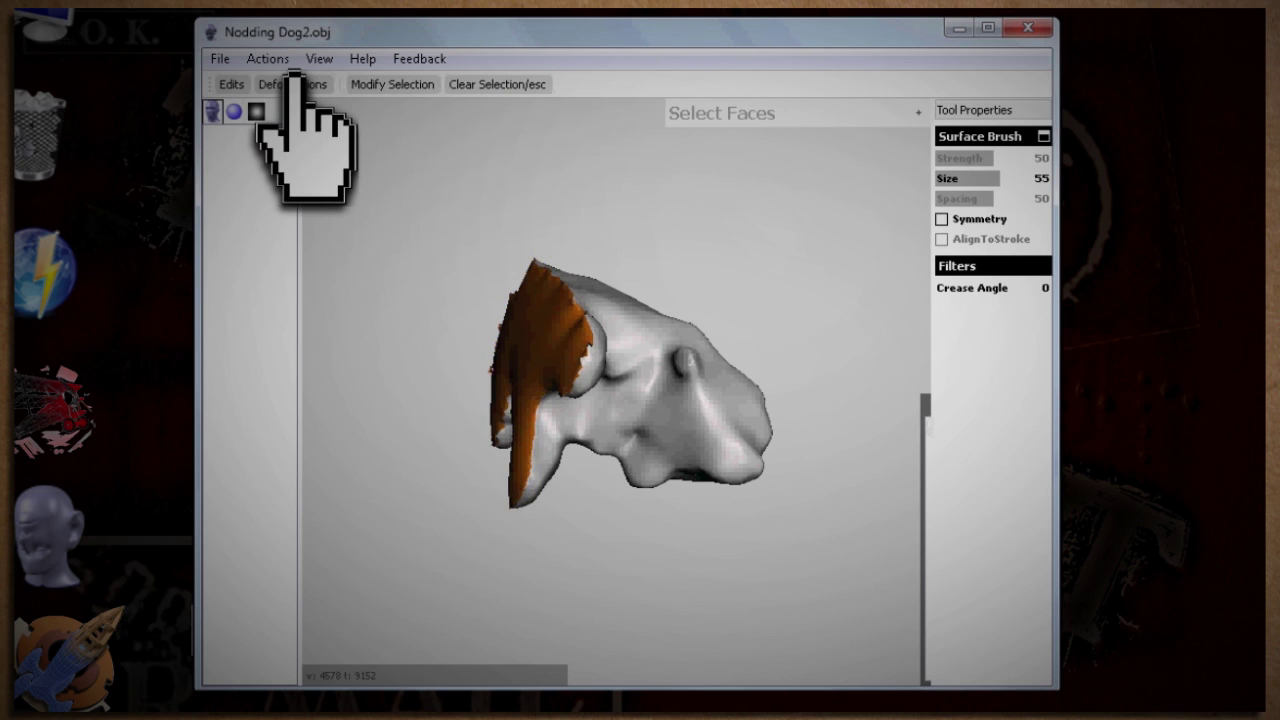
Smooth the boundary of the selected patch region.
click(372, 84)
click(545, 214)
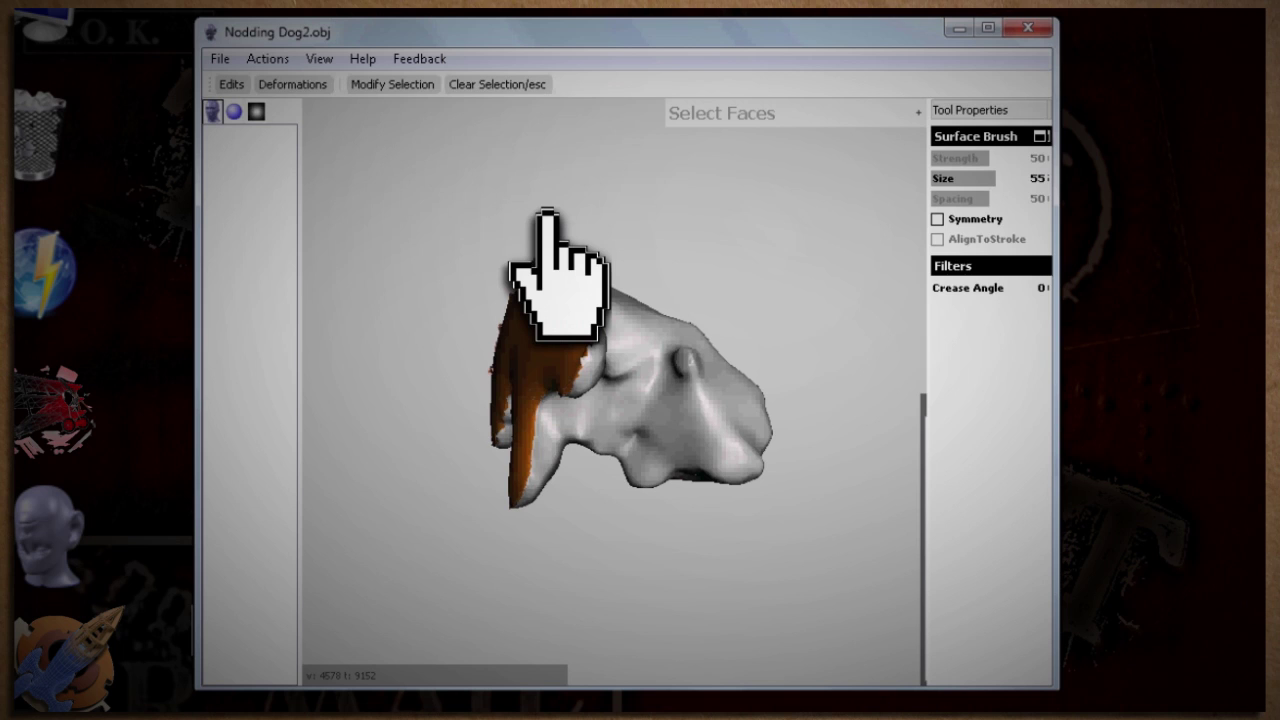
click(284, 84)
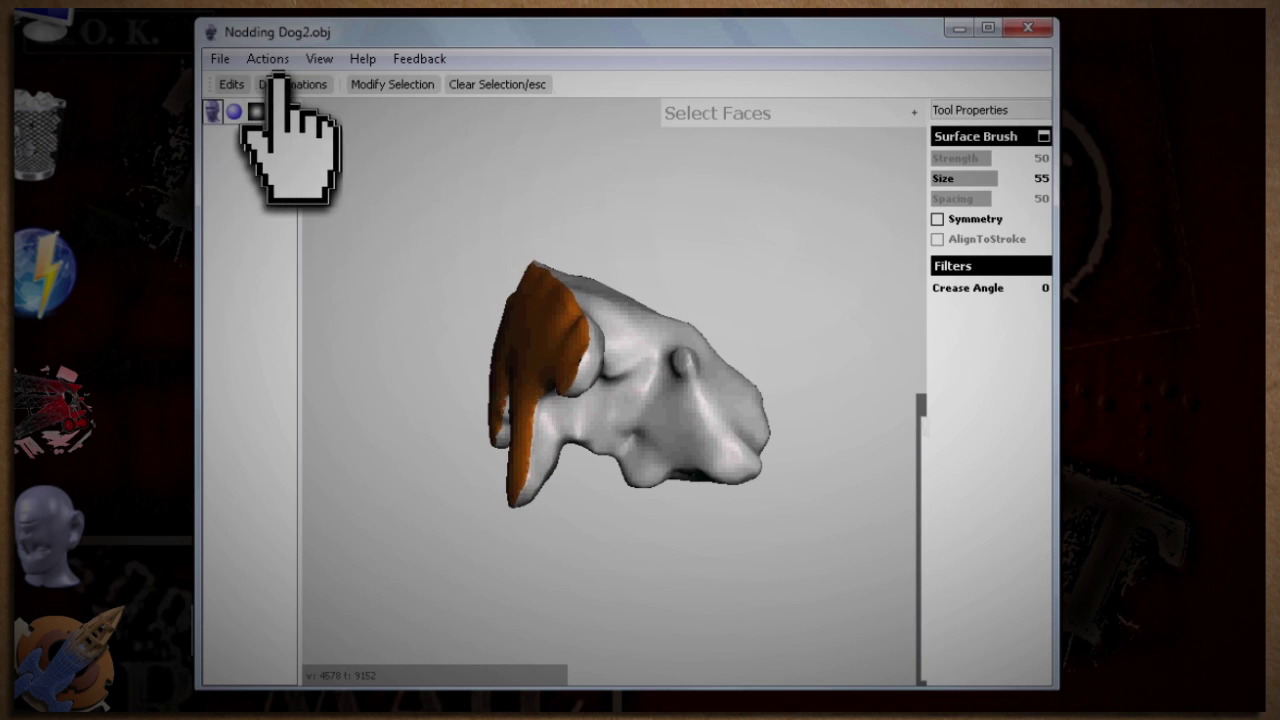
click(278, 84)
click(290, 214)
Extrude the patched region with a Flat end type at offset 0.000.
click(1040, 249)
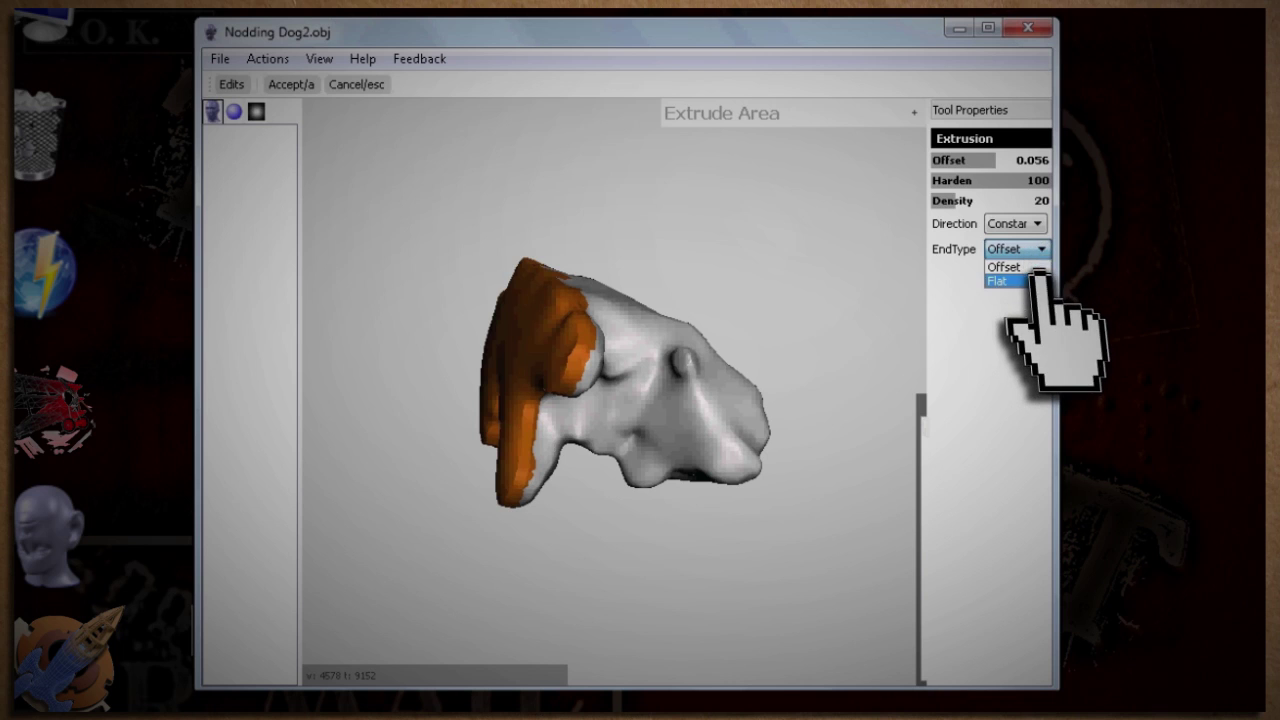
click(1018, 281)
click(1040, 223)
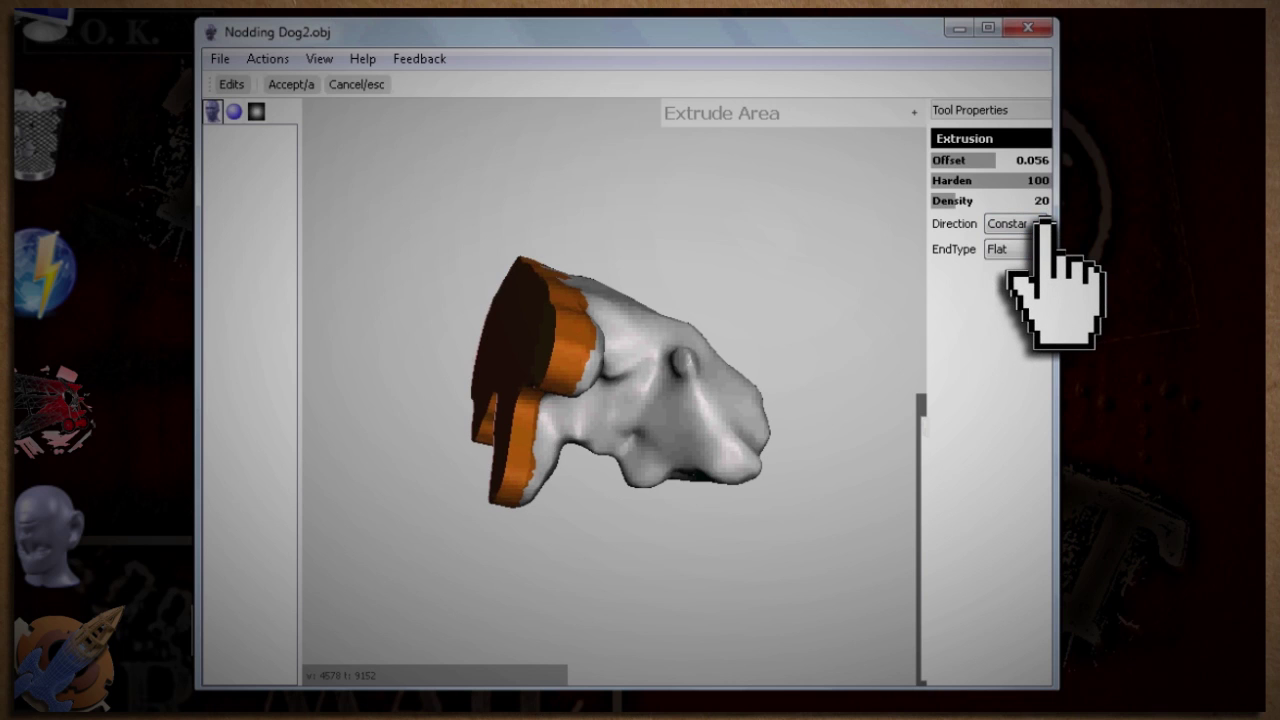
click(1001, 160)
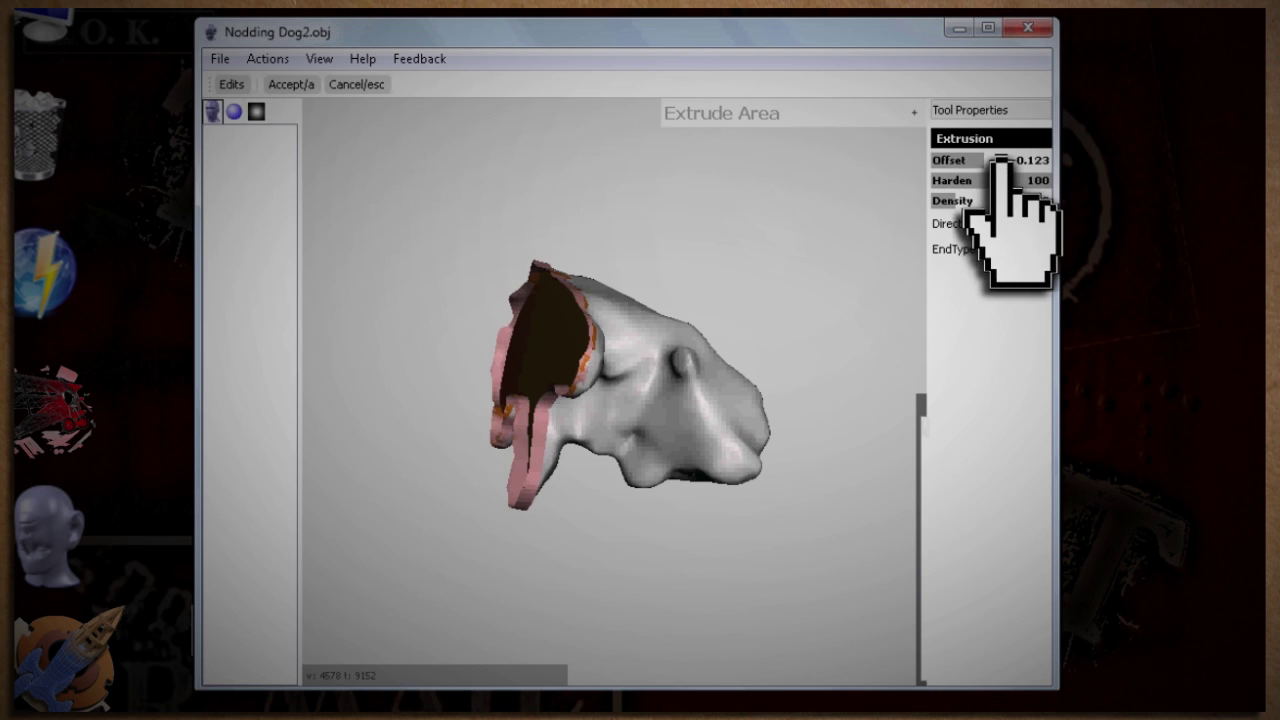
click(291, 84)
click(220, 59)
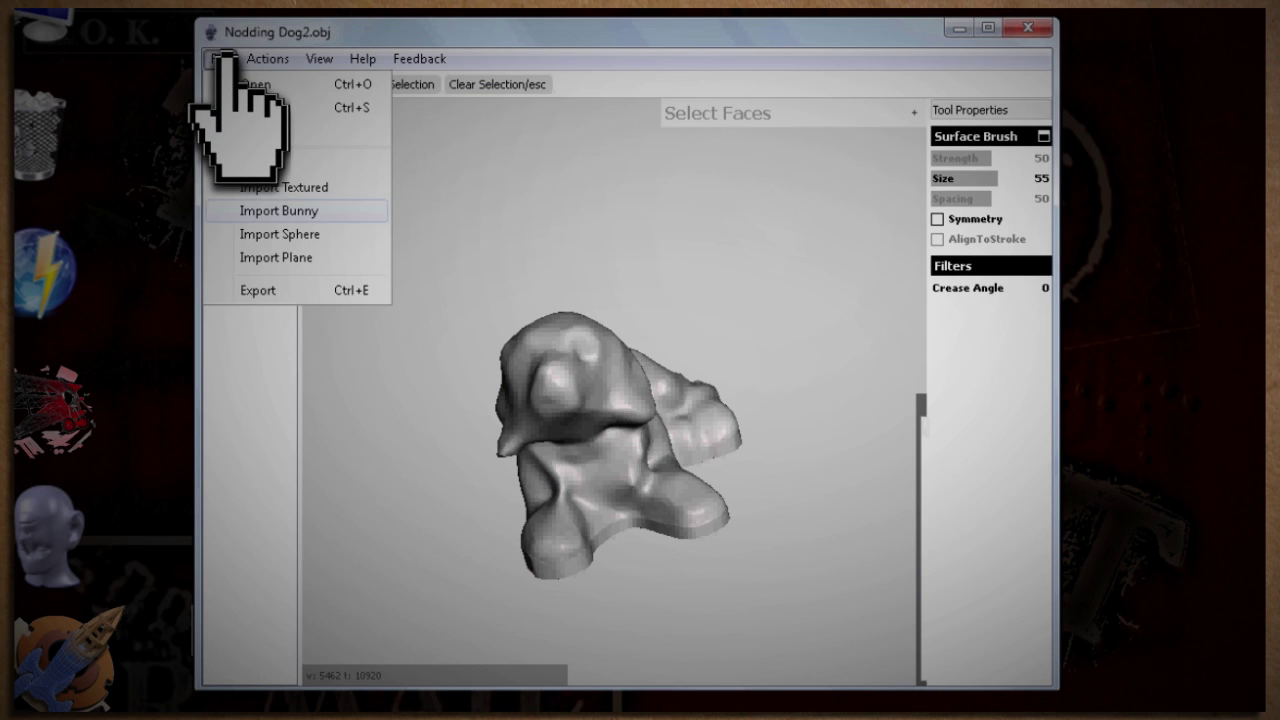
Start exporting the repaired dog mesh and choose its file type.
click(290, 290)
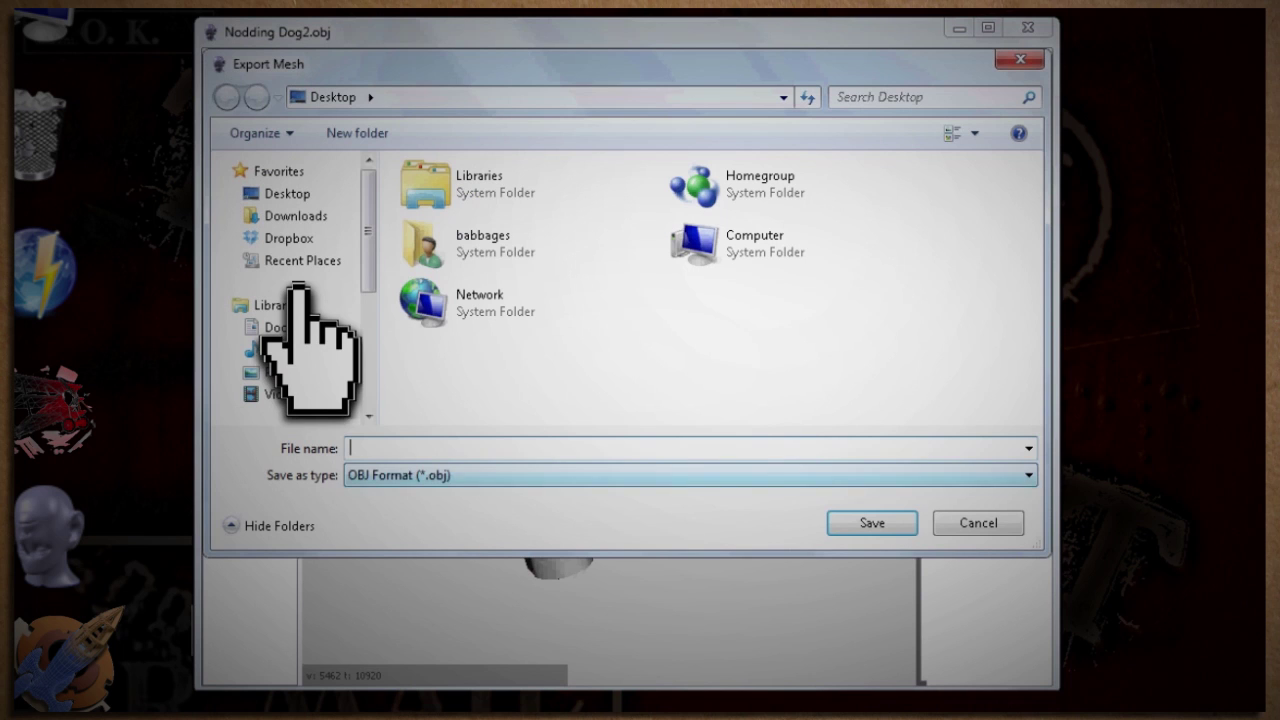
click(605, 476)
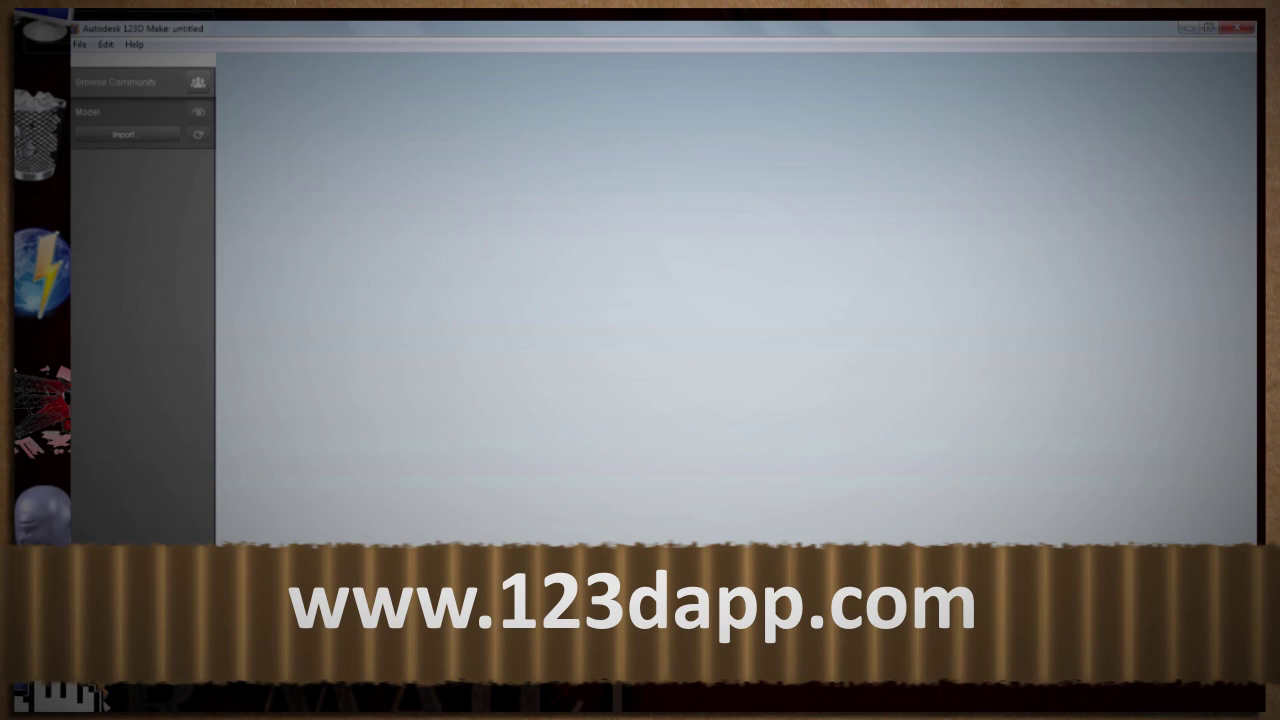
Import newdog.stl, yielding 36 stacked slices laid out on 8 sheets.
click(124, 134)
click(462, 205)
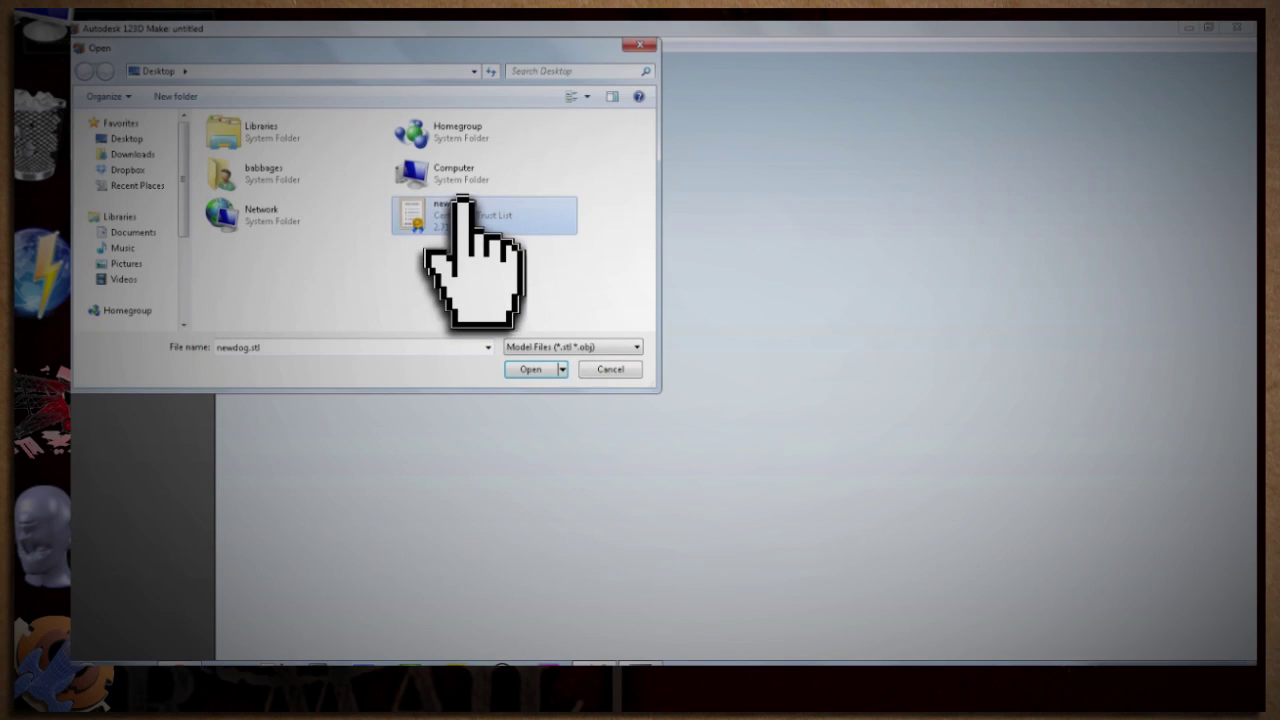
click(530, 369)
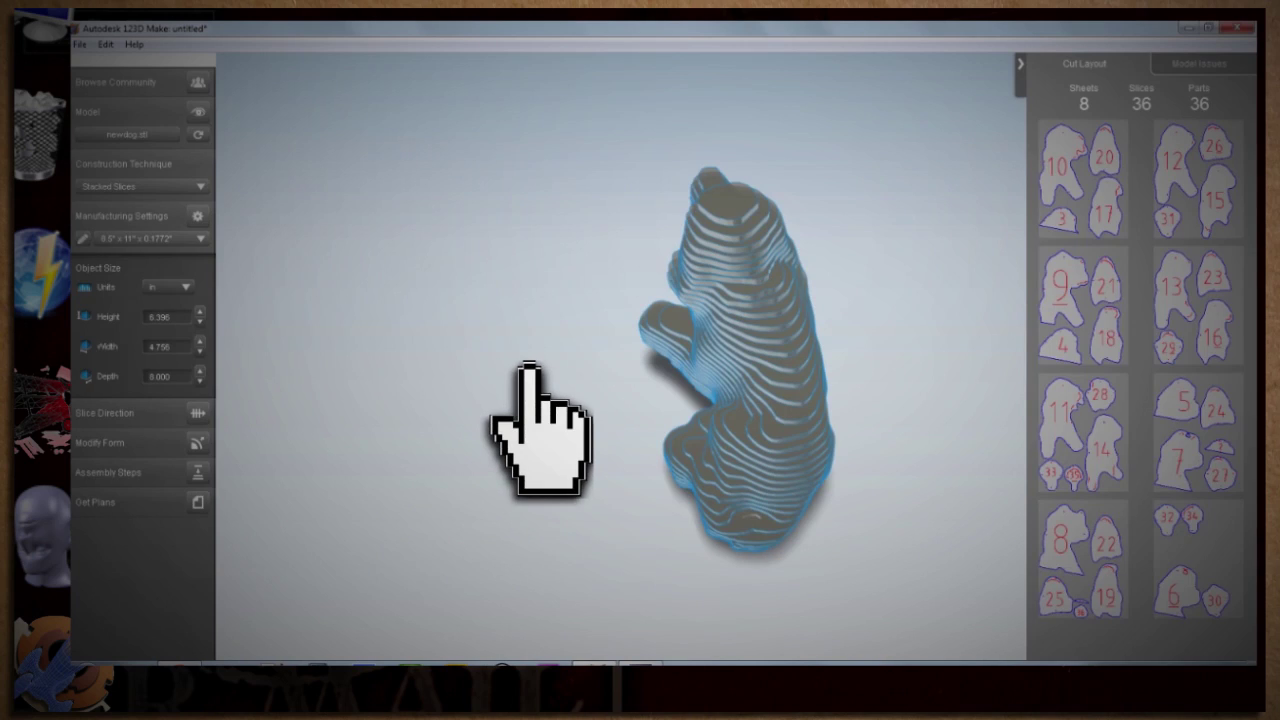